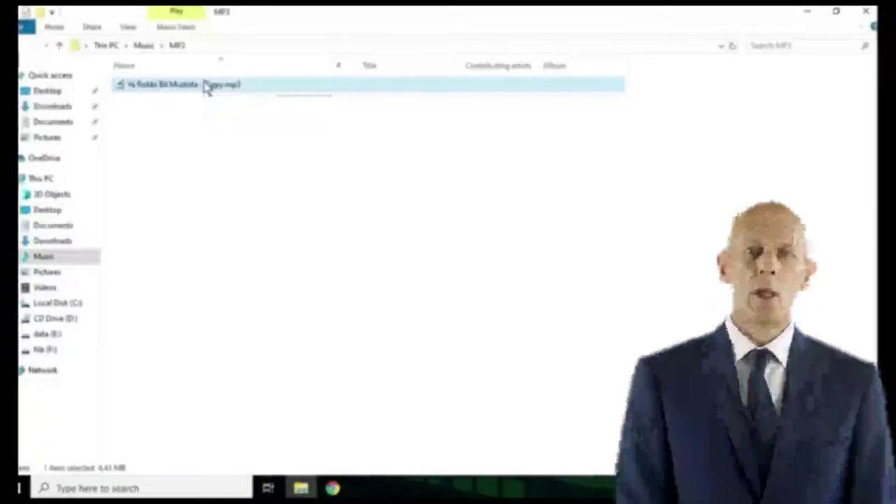
double_click(208, 86)
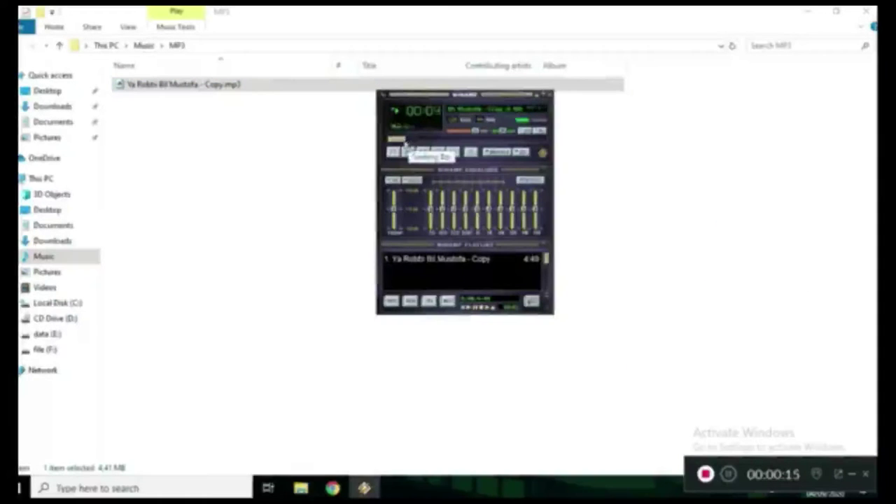
drag(409, 142, 423, 144)
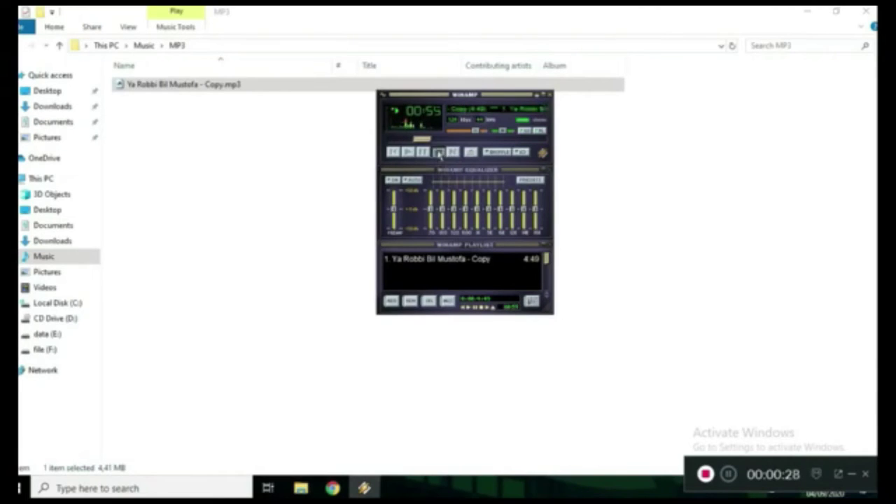
click(438, 153)
click(550, 95)
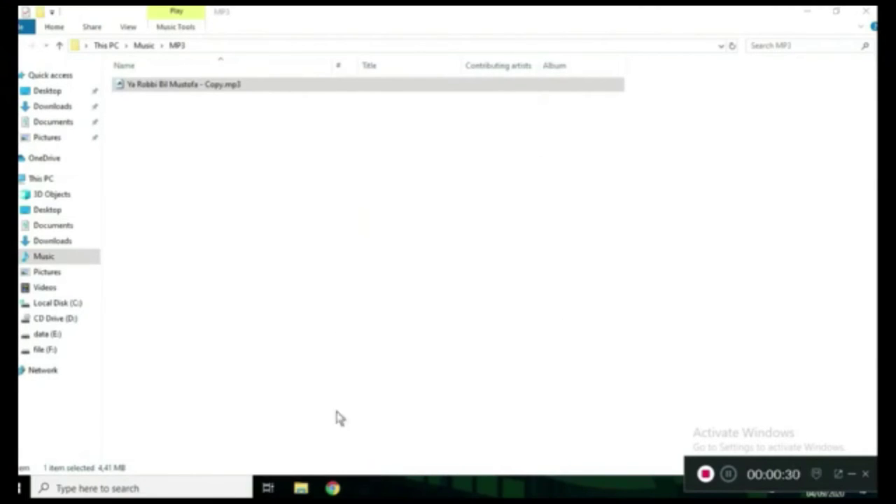
Set the folder aside, open Chrome and enter vocalremover.org as the web address
click(807, 12)
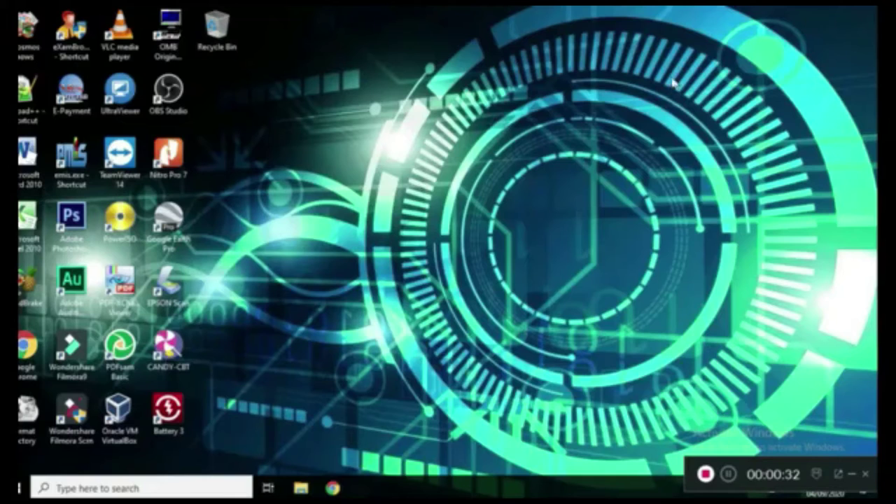
click(335, 489)
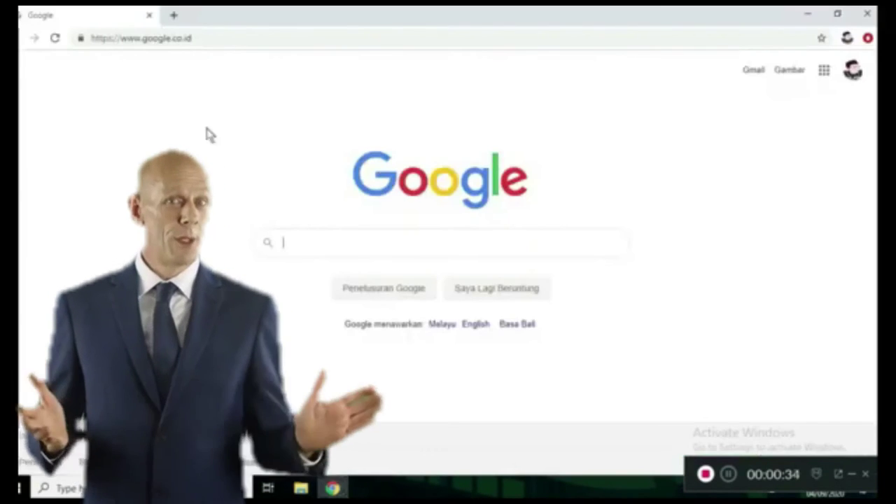
click(249, 37)
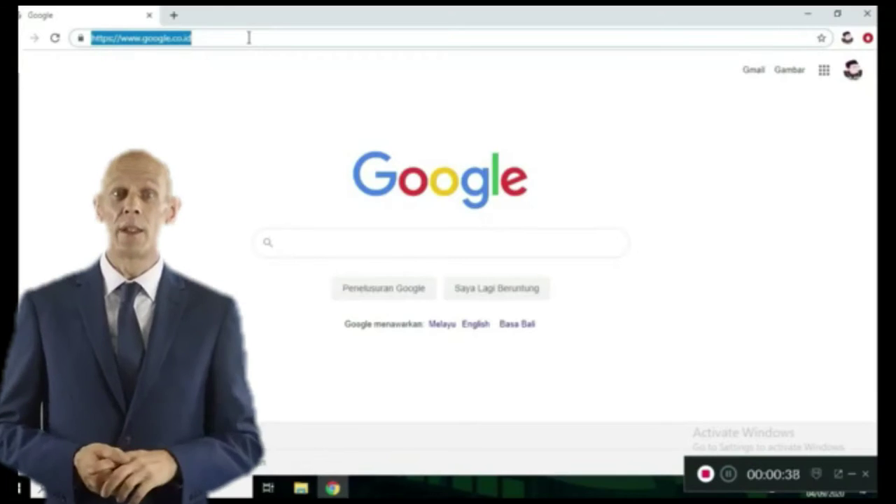
text(v)
key(End)
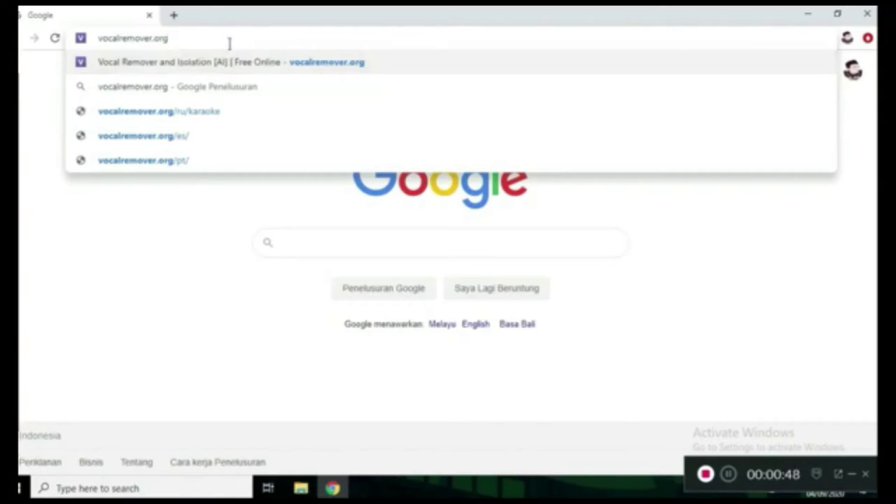
Load vocalremover.org and pick Ya Robbi Bil Mustofa - Copy.mp3 from Music > MP3 for upload
key(Return)
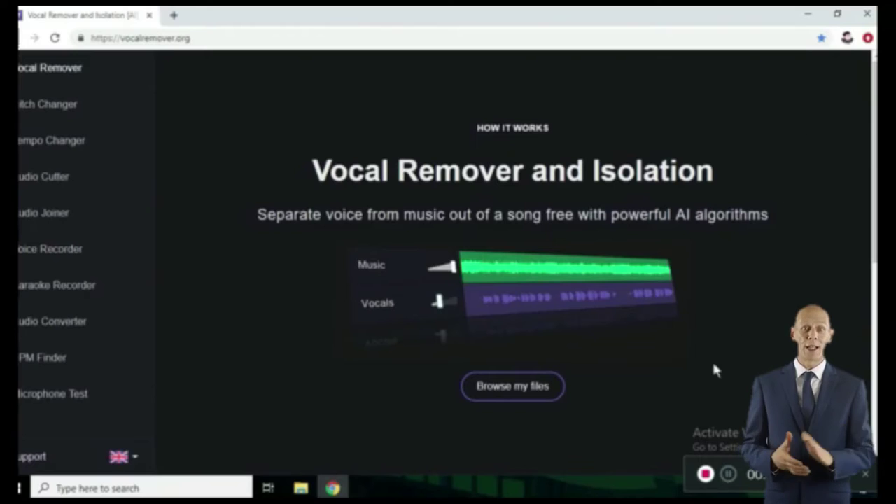
click(503, 393)
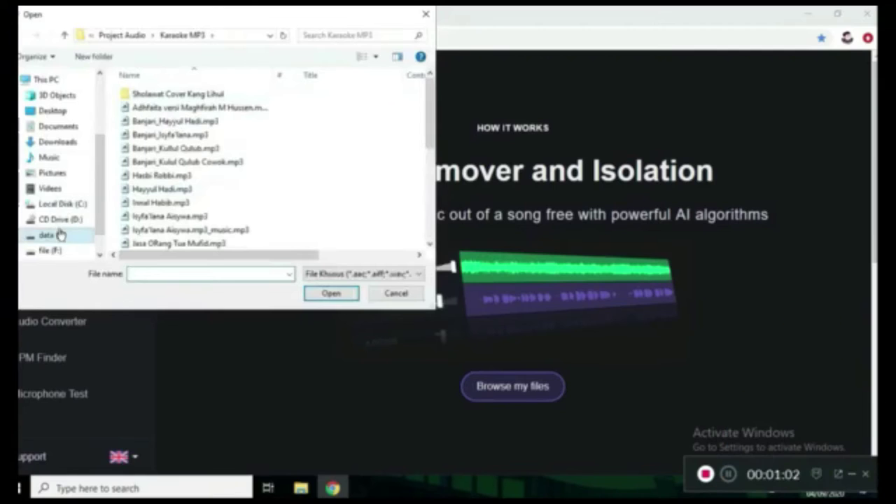
click(51, 157)
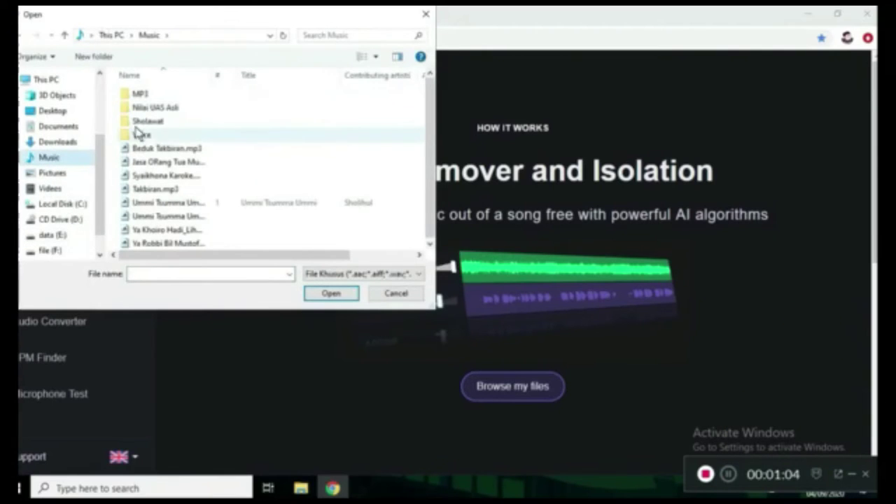
double_click(151, 95)
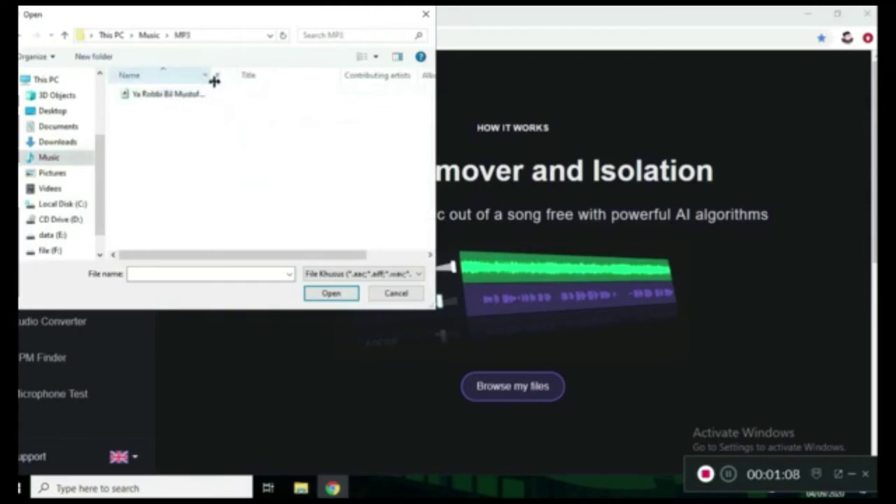
drag(215, 81, 296, 83)
click(204, 95)
Upload Ya Robbi Bil Mustofa - Copy.mp3, wait for separation, then play the separated tracks
click(332, 294)
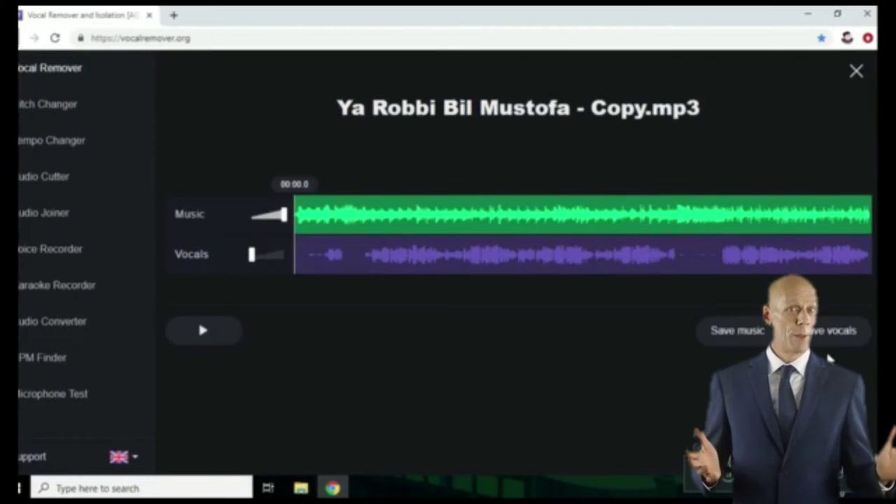
click(202, 331)
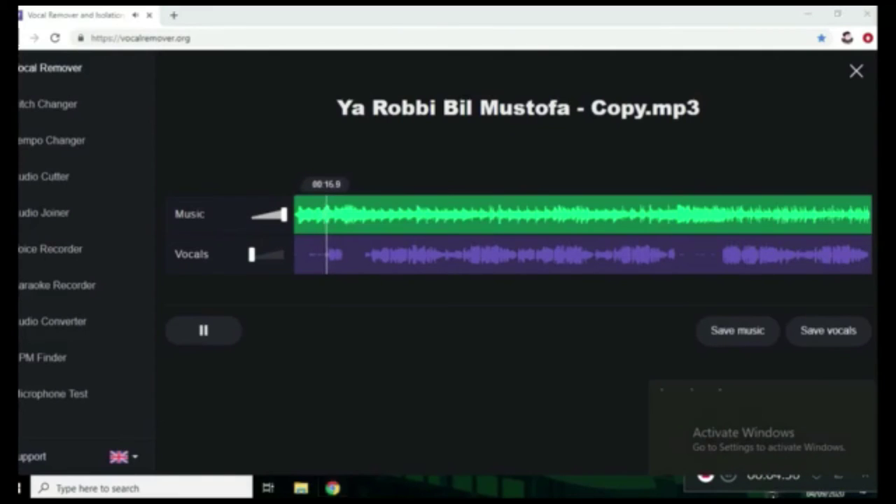
Raise the speaker volume to 44 and skip the instrumental preview ahead to 0:55, then 1:33
click(799, 488)
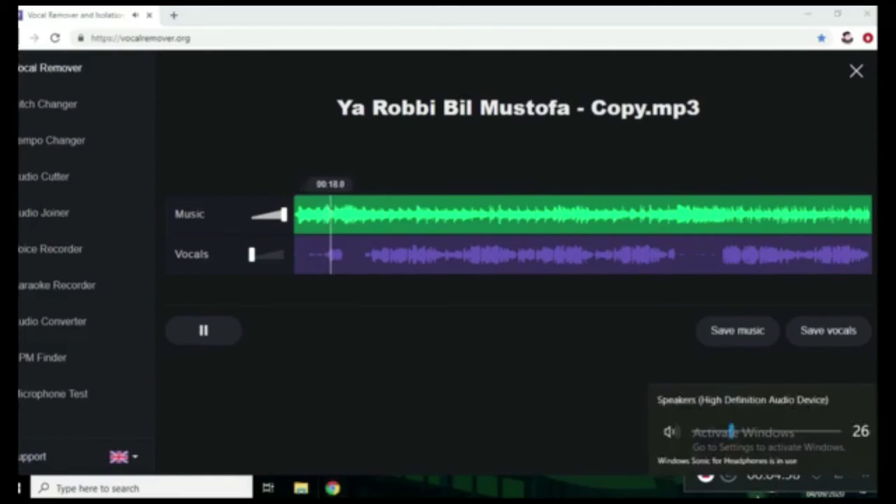
drag(760, 445, 760, 445)
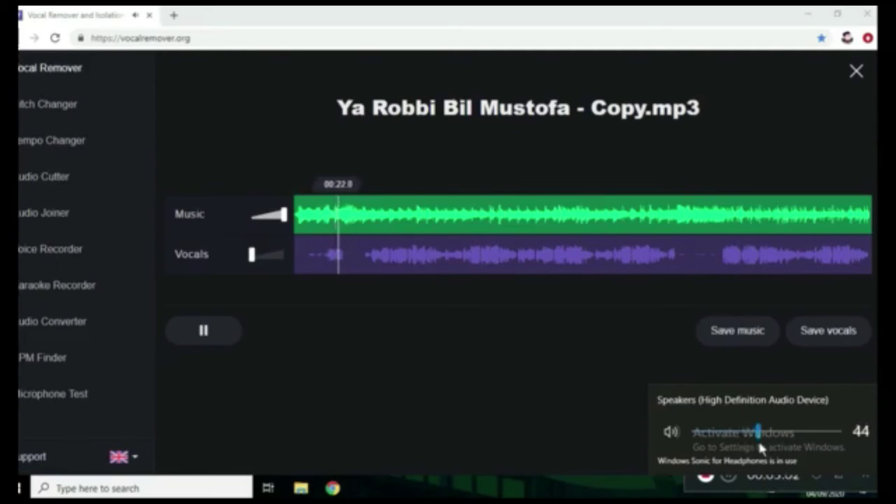
click(605, 441)
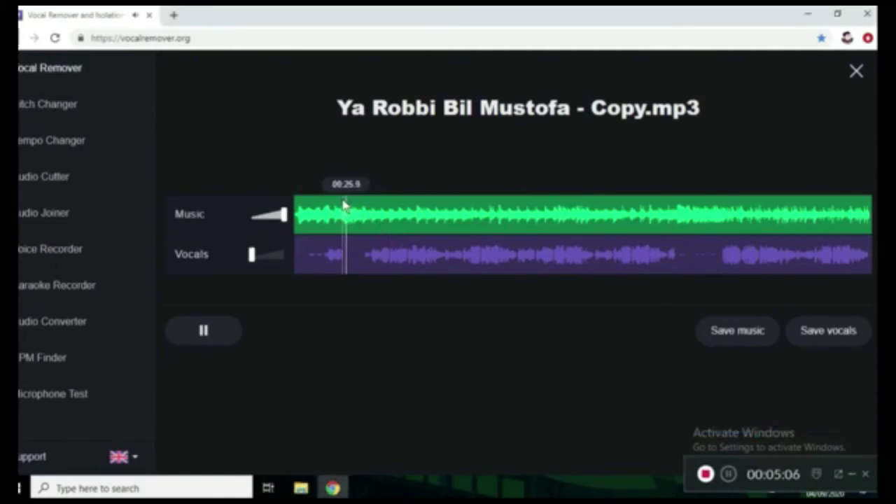
click(405, 218)
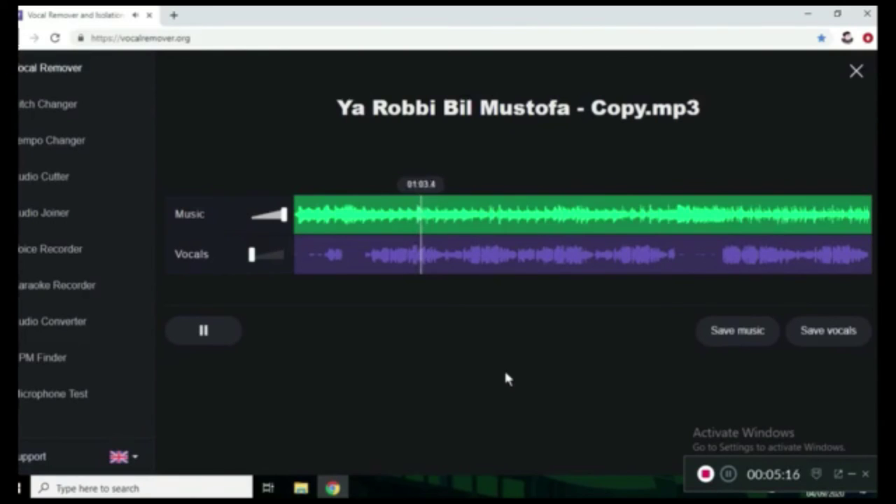
click(482, 213)
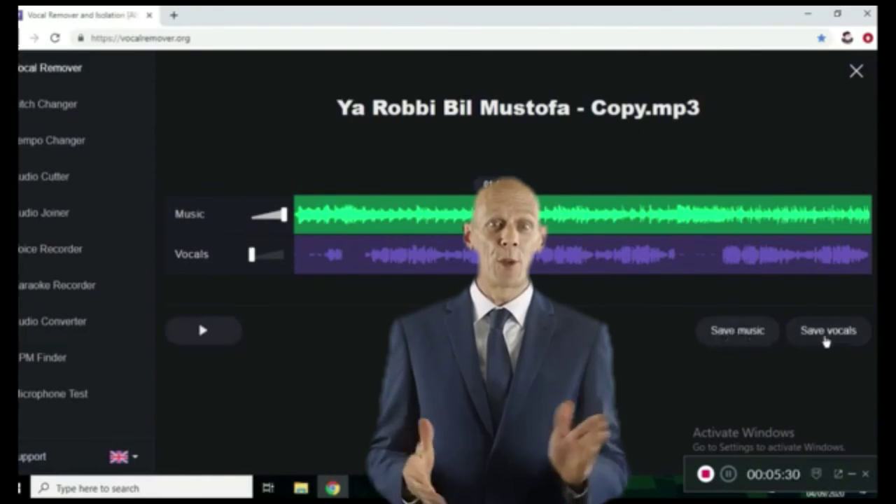
Download the instrumental track and select it beside the original song in the MP3 folder
click(741, 329)
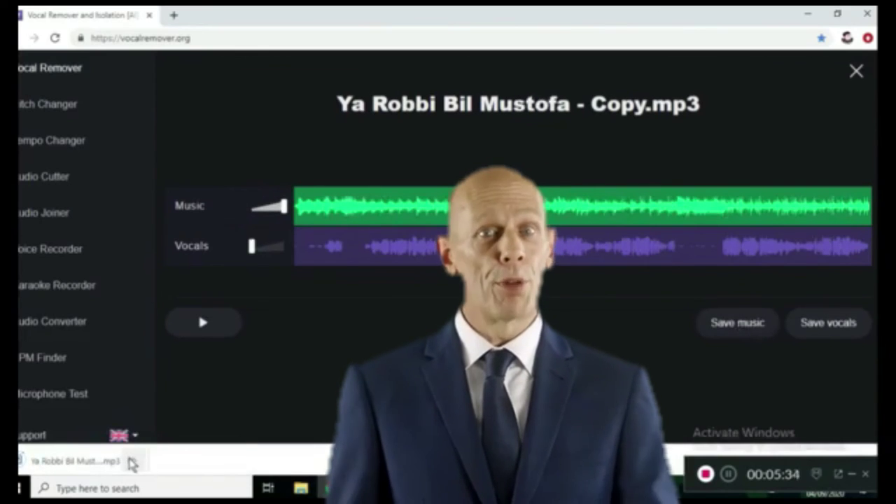
click(134, 462)
click(160, 416)
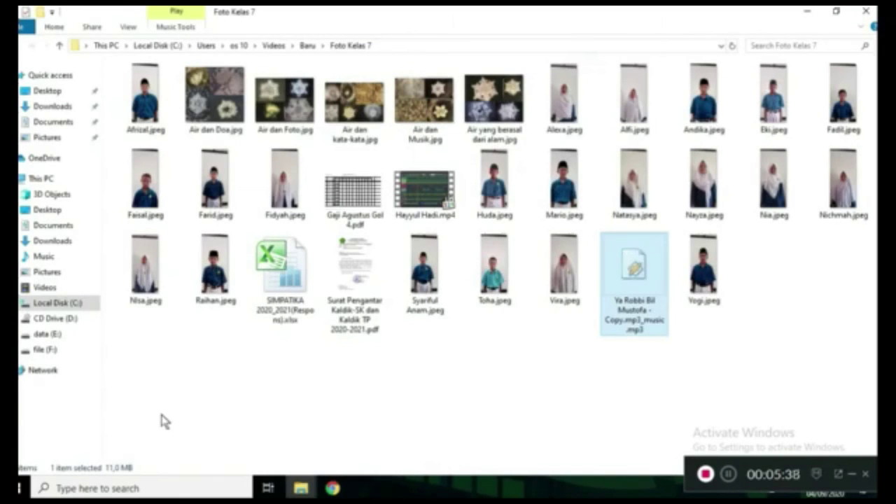
mouse_move(301, 488)
click(258, 450)
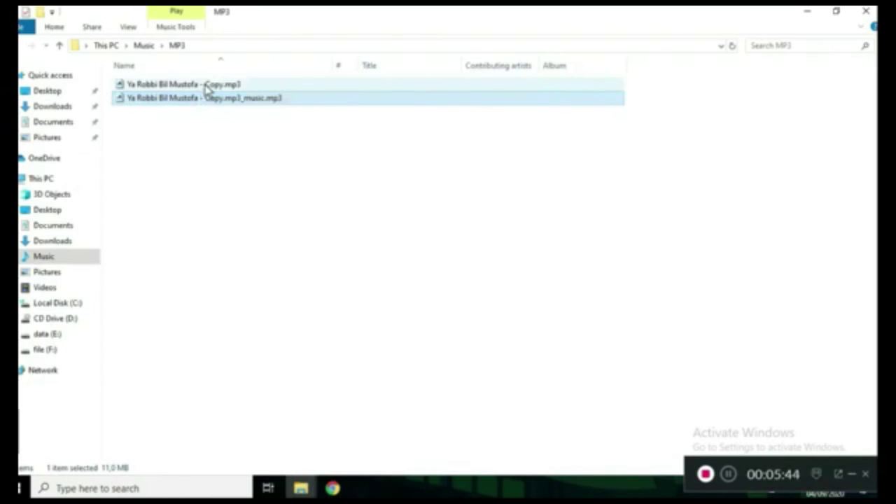
ctrl+click(207, 87)
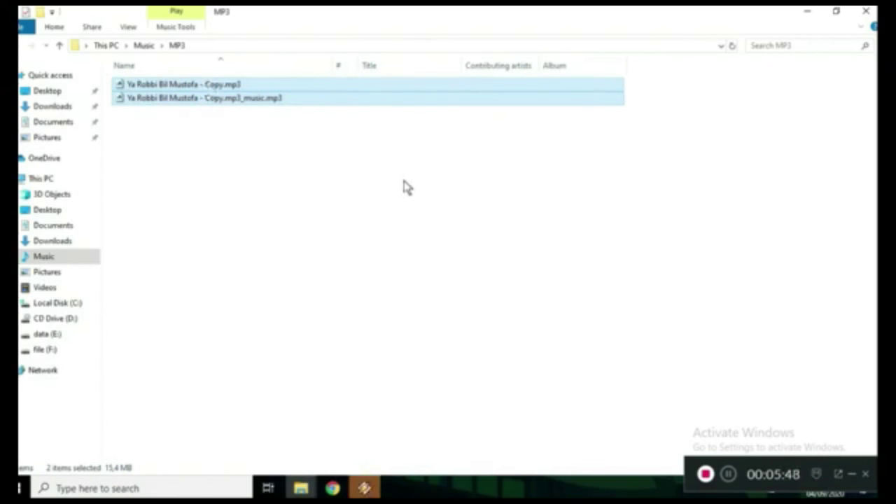
click(365, 488)
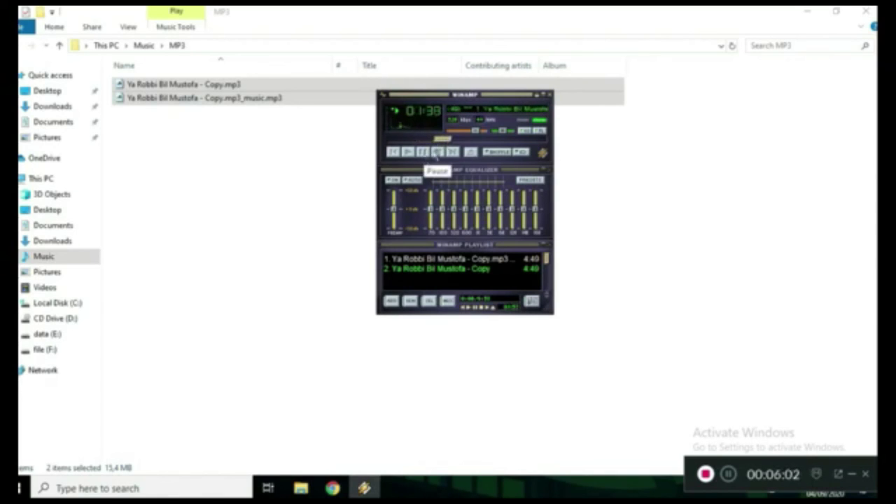
click(465, 140)
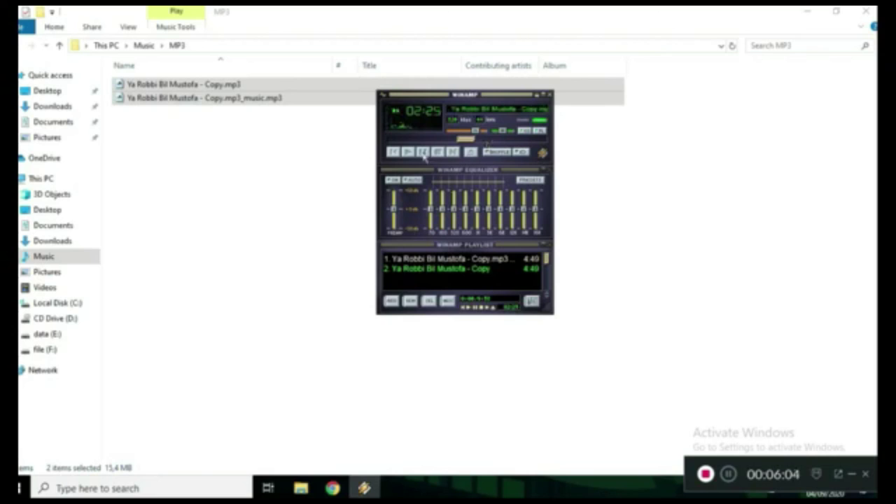
double_click(412, 270)
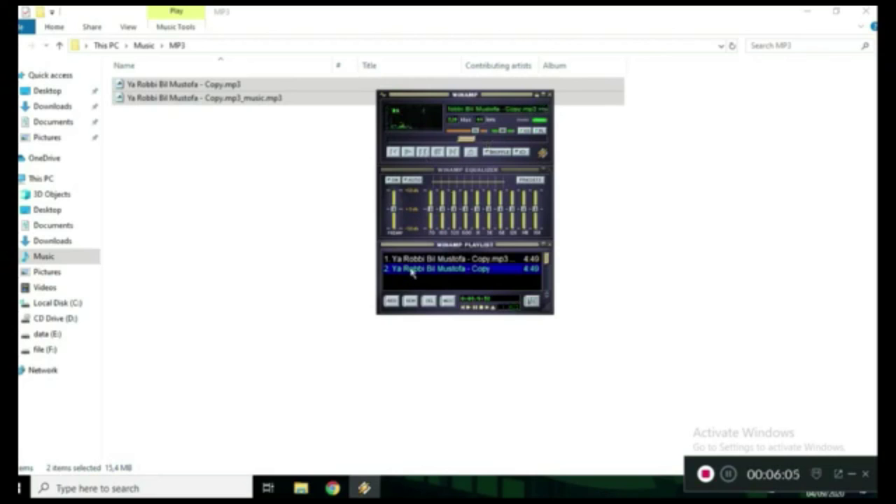
click(415, 140)
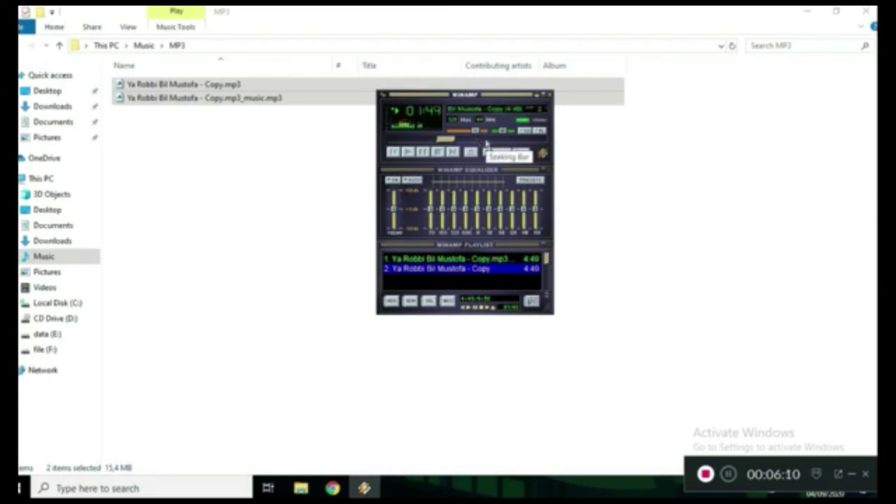
click(487, 140)
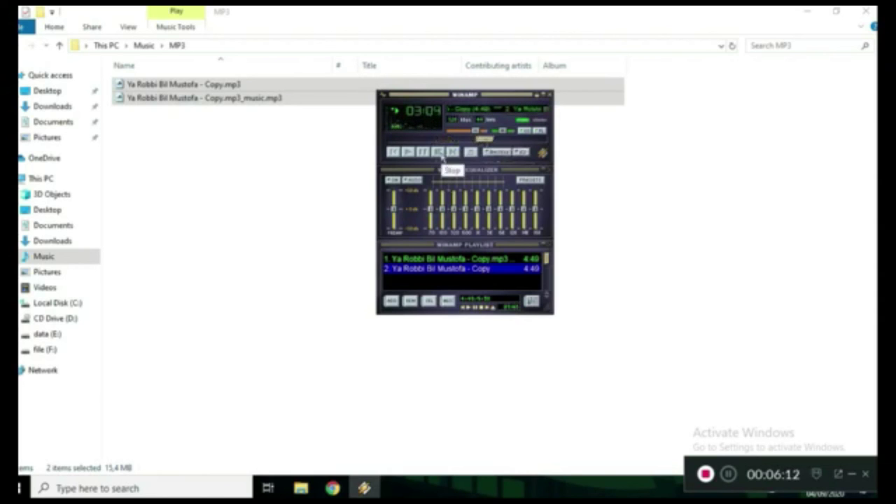
click(439, 153)
Close Winamp and the MP3 folder window, and minimize Chrome to reveal the desktop
click(549, 96)
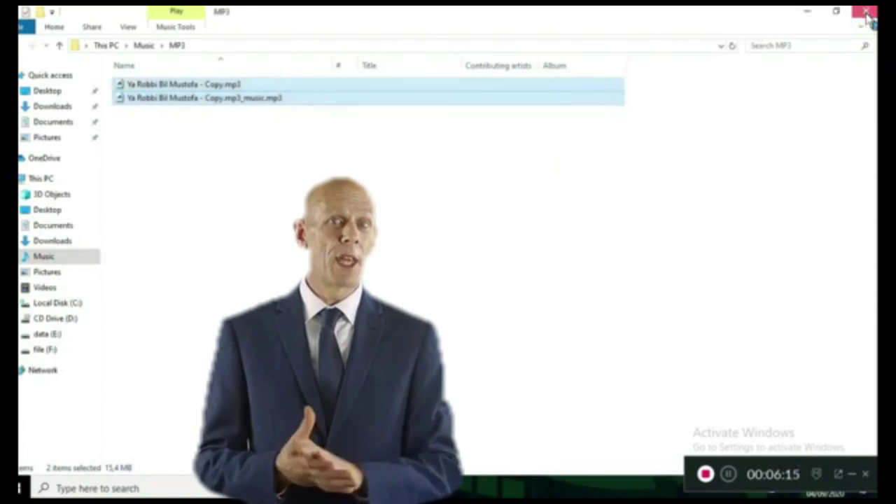
click(867, 13)
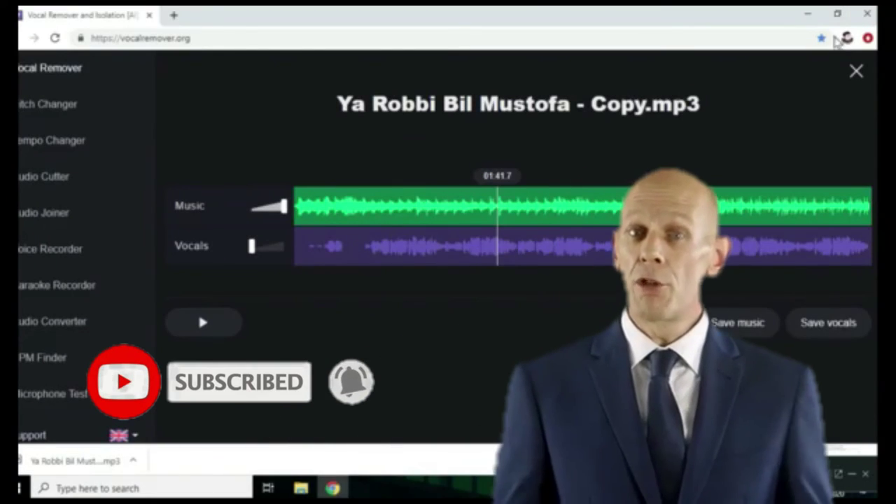
click(807, 13)
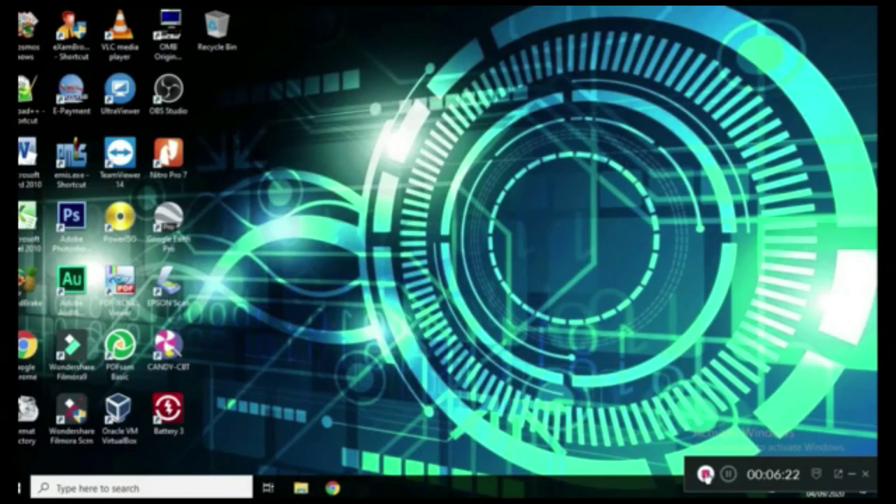